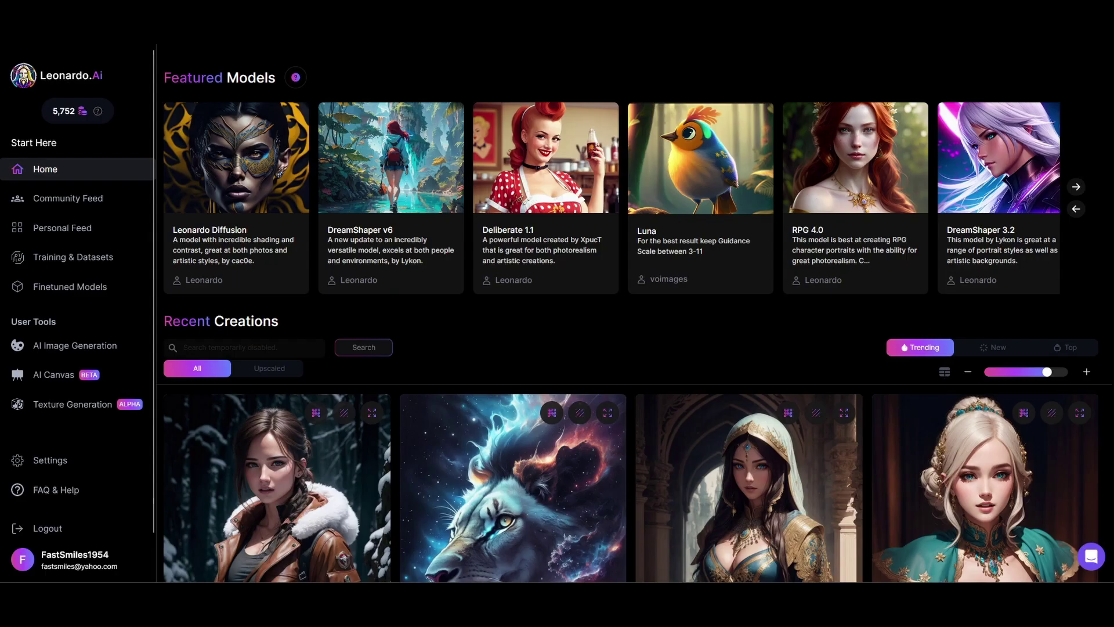
# Open the AI Image Generation tool and reset its settings to defaults
pyautogui.click(68, 348)
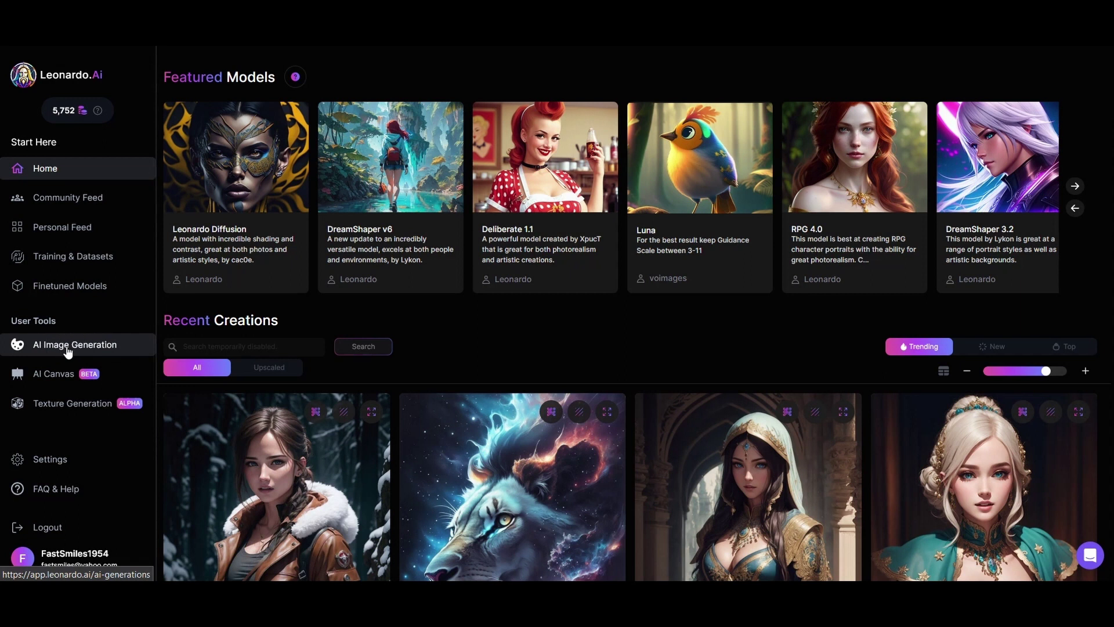
pyautogui.scroll(-5, 78, 63)
pyautogui.scroll(-3, 77, 62)
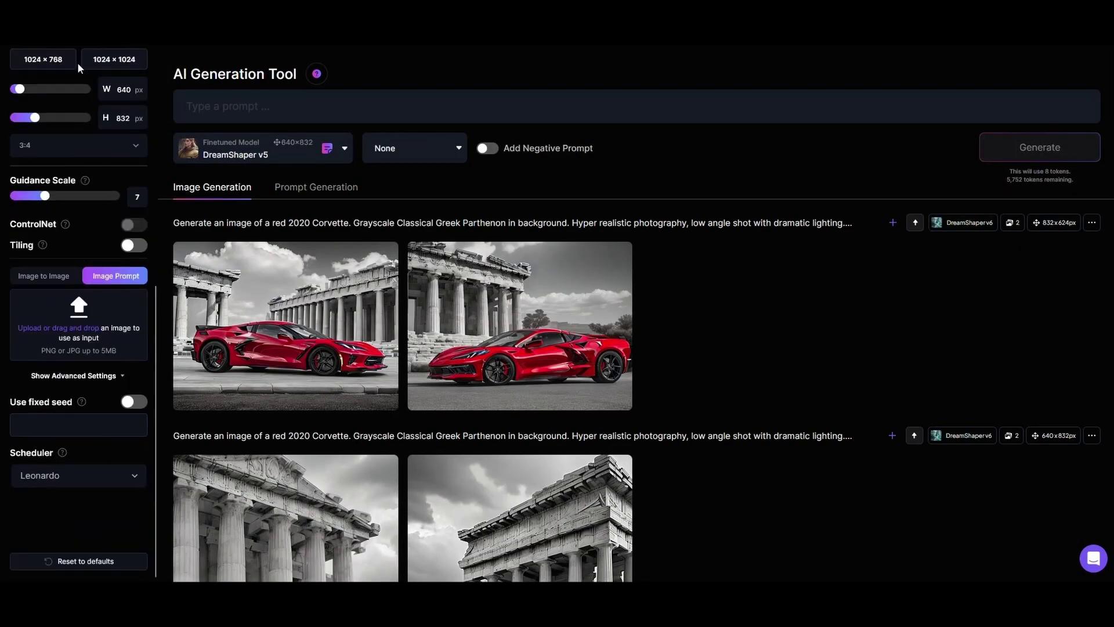
pyautogui.click(103, 561)
# Choose DreamShaper v6 as the model and switch to Image to Image mode
pyautogui.click(344, 152)
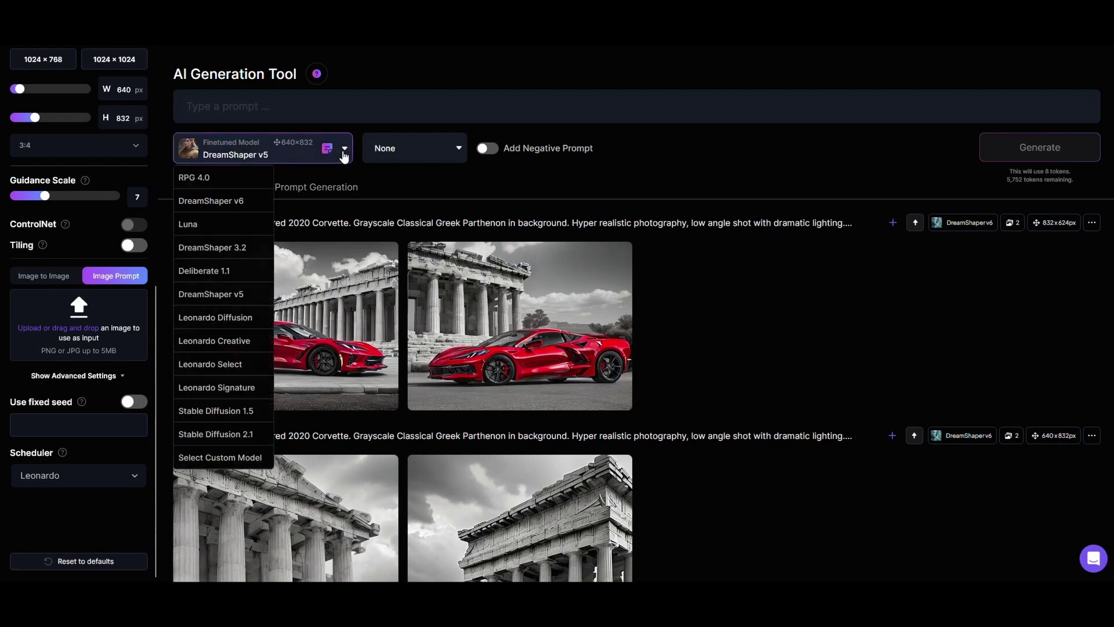
pyautogui.click(234, 201)
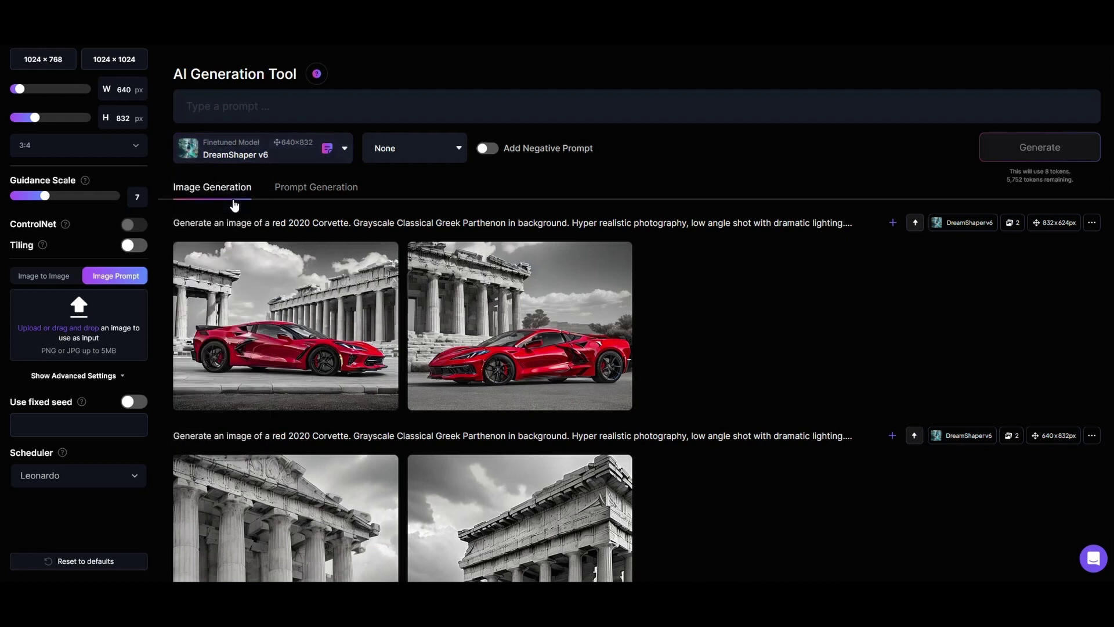
pyautogui.click(44, 275)
pyautogui.scroll(1, 44, 275)
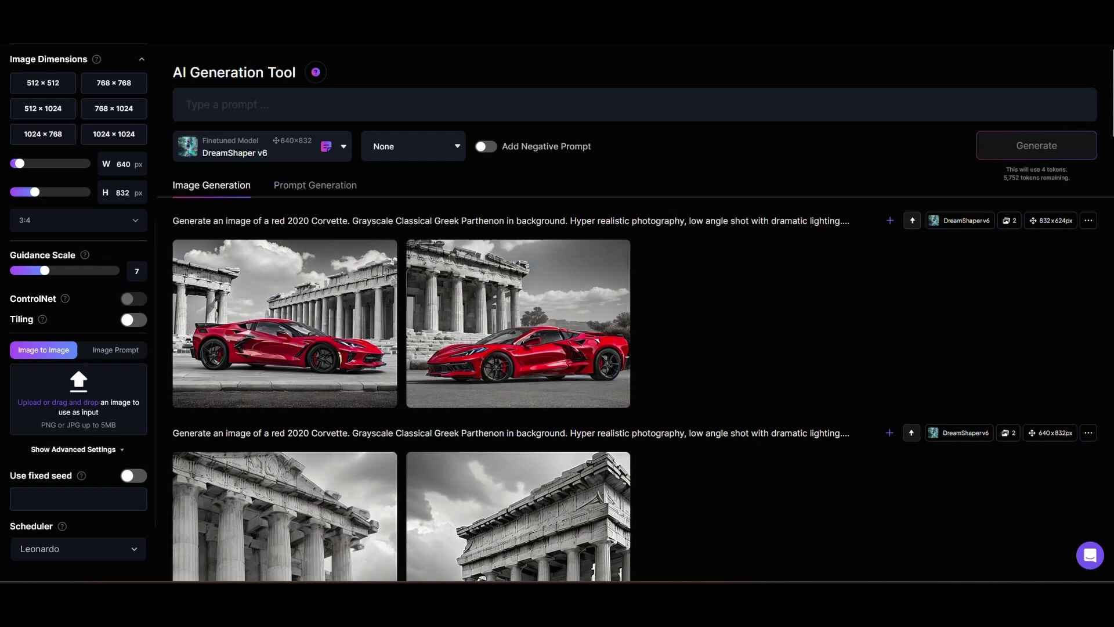
# Drop the Taylor Swift photo into the Image to Image upload area as the reference
pyautogui.moveTo(1113, 376); pyautogui.dragTo(75, 411)
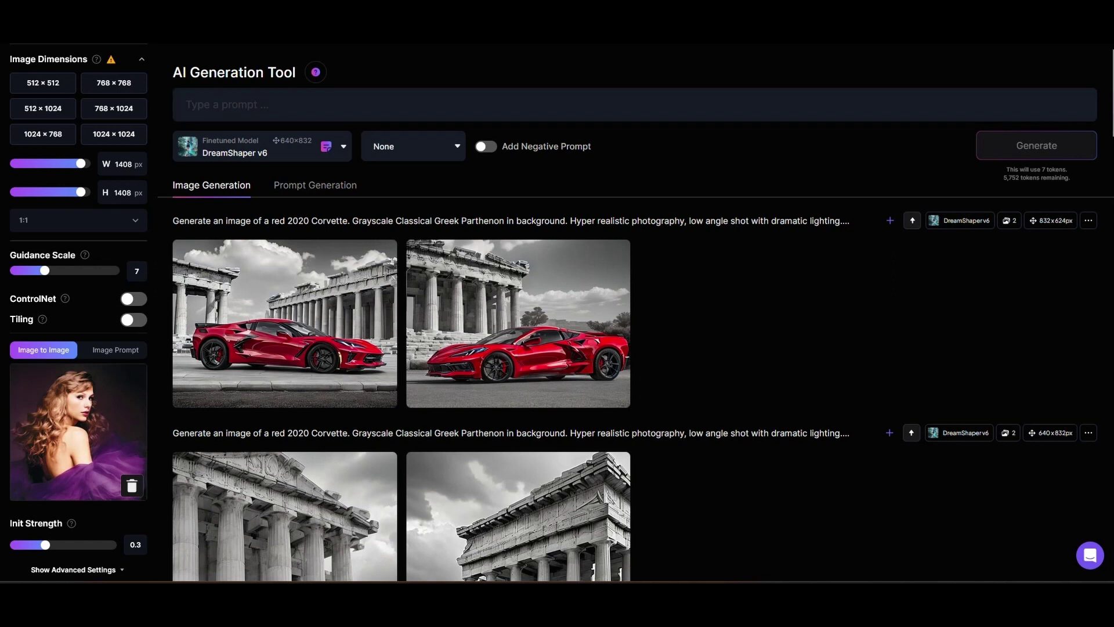
pyautogui.scroll(-1, 78, 313)
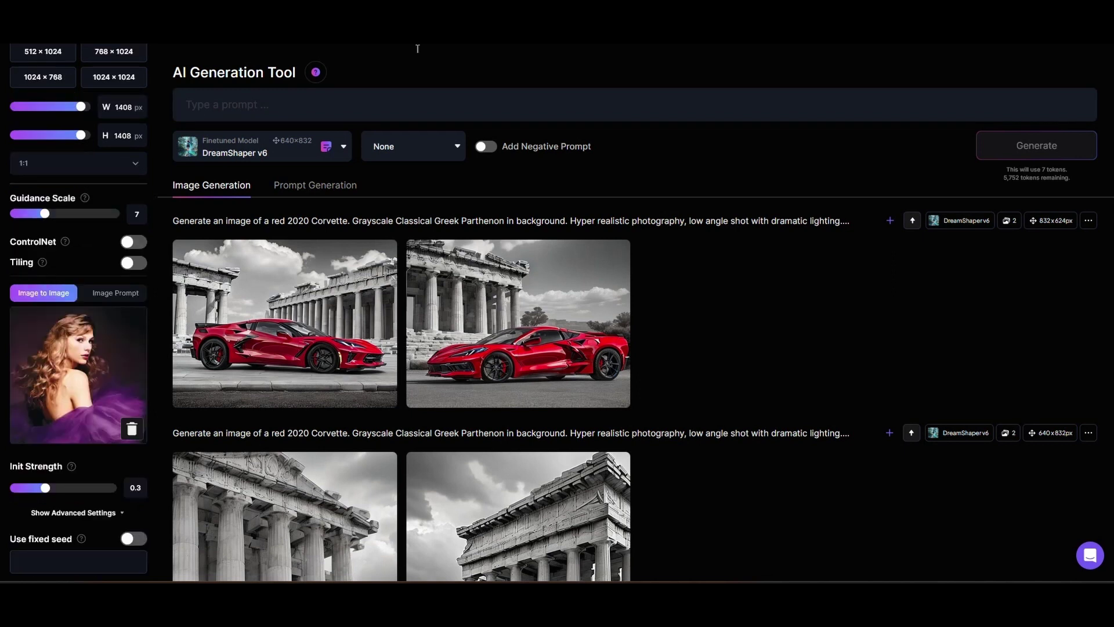
# Place the cursor in the prompt text box at the top of the generation tool
pyautogui.click(256, 107)
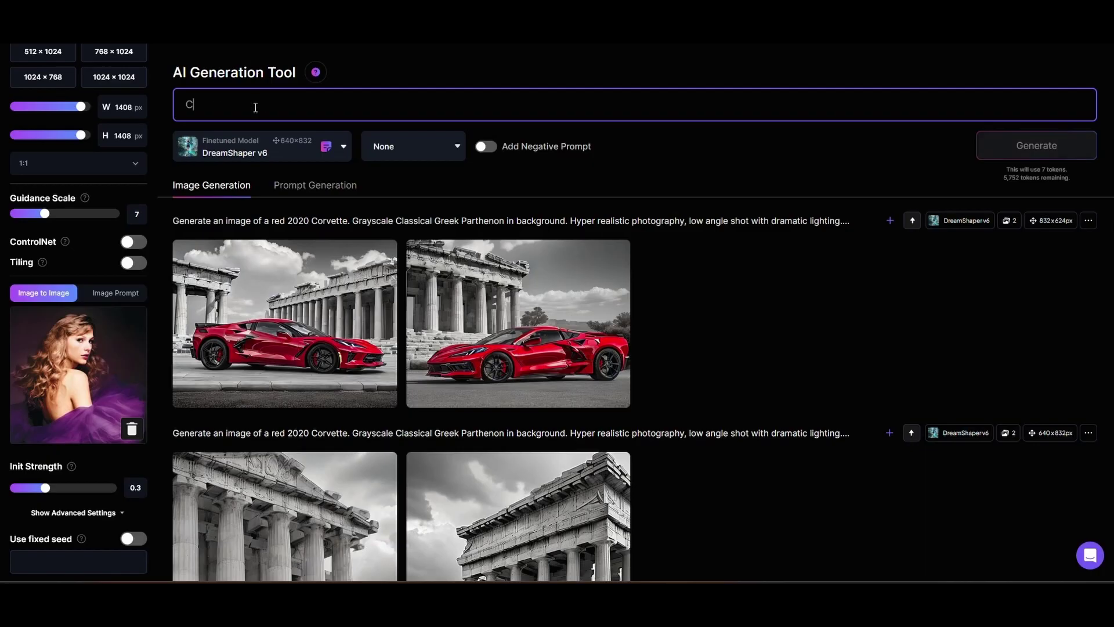
# Enter the prompt 'beautiful Taylor Swift: messy hair, oil painting, nice perfect face with soft skin…' ending with splatter paint background
pyautogui.write('beautiful Taylor Swift:')
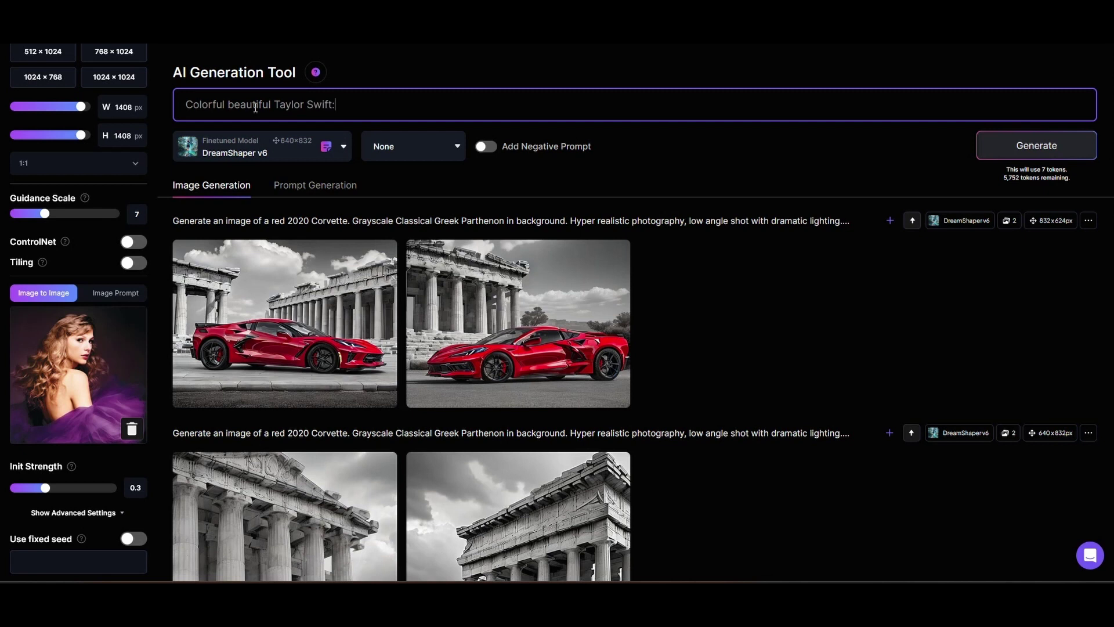
pyautogui.write(' messy hair, oil painting, ')
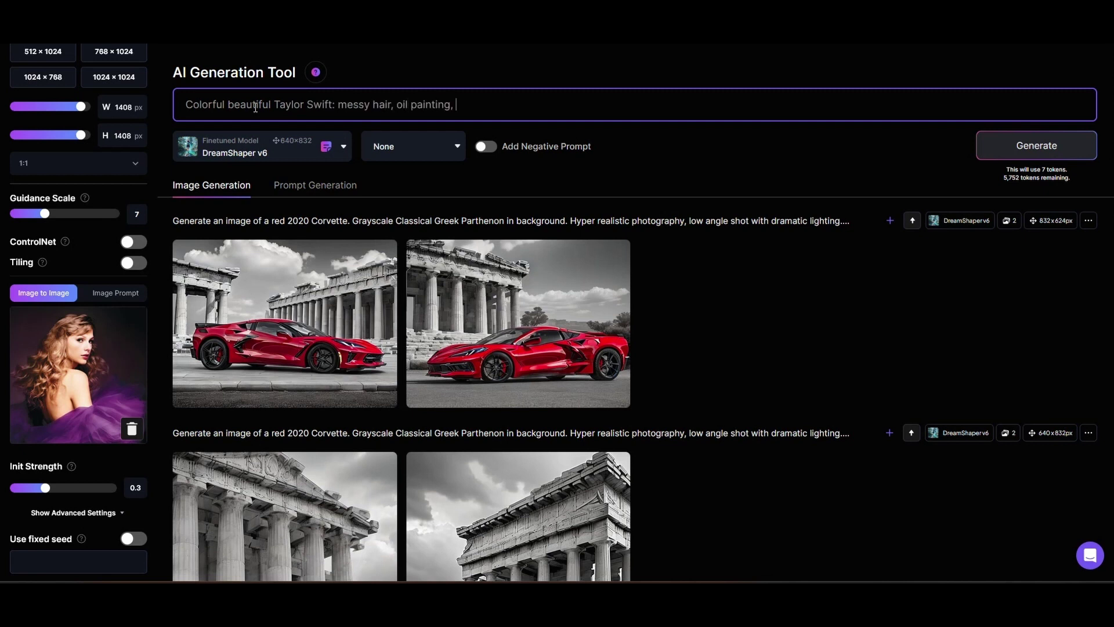
pyautogui.write('nice perfect face with soft skin, blue yellow colors, light purple and violet additions, light red additions, intricate detail, 8k resolution, professional photography, nat')
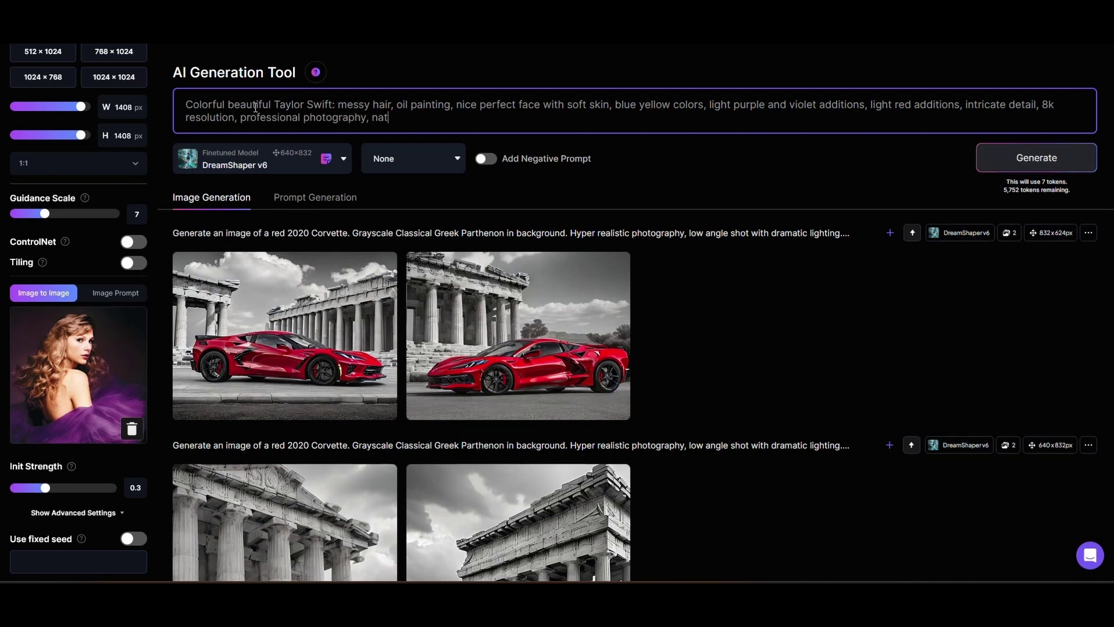
pyautogui.write('ural lighting, volumetric lighting.')
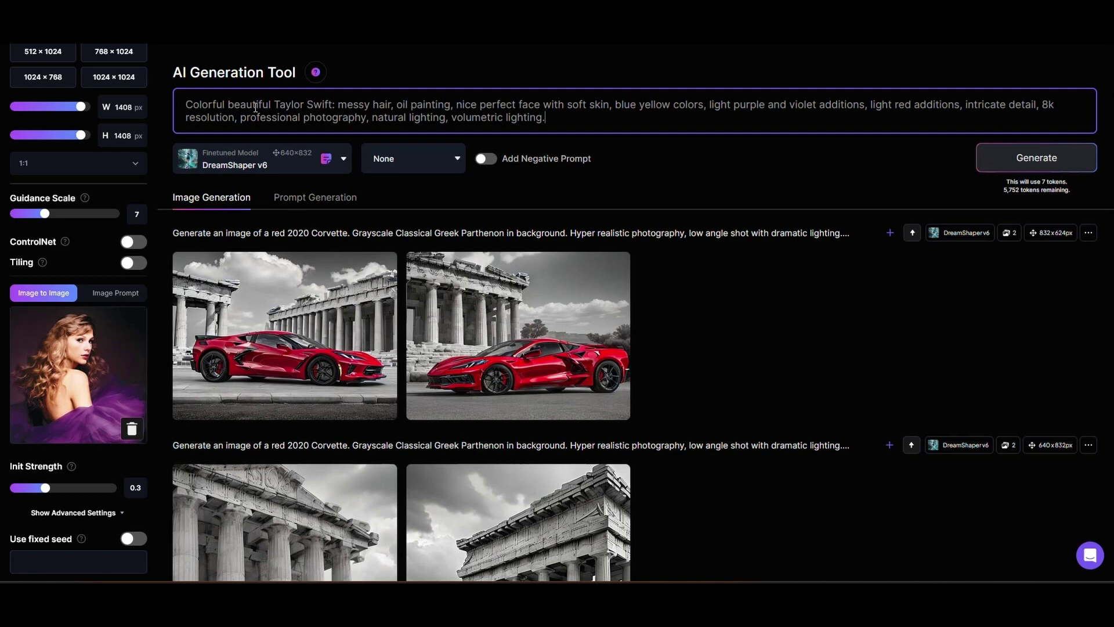
pyautogui.write(' Complex, elegant, expansive, fantastical, splatter paint background.')
pyautogui.scroll(5, 78, 290)
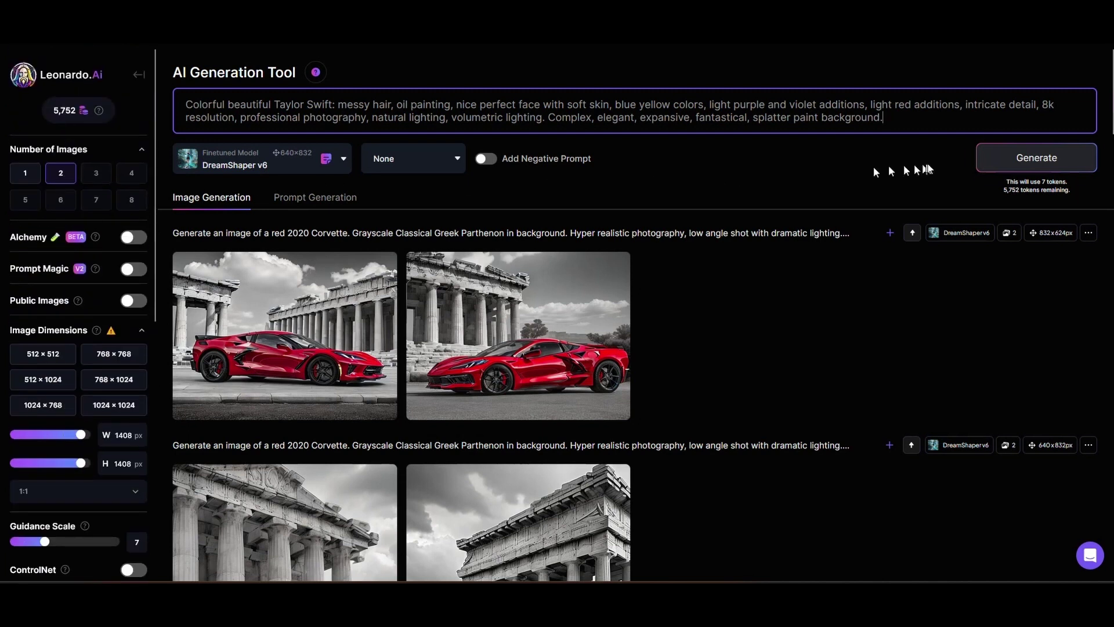
# Generate colorful oil-painting portraits from the prompt and reference photo
pyautogui.click(1036, 157)
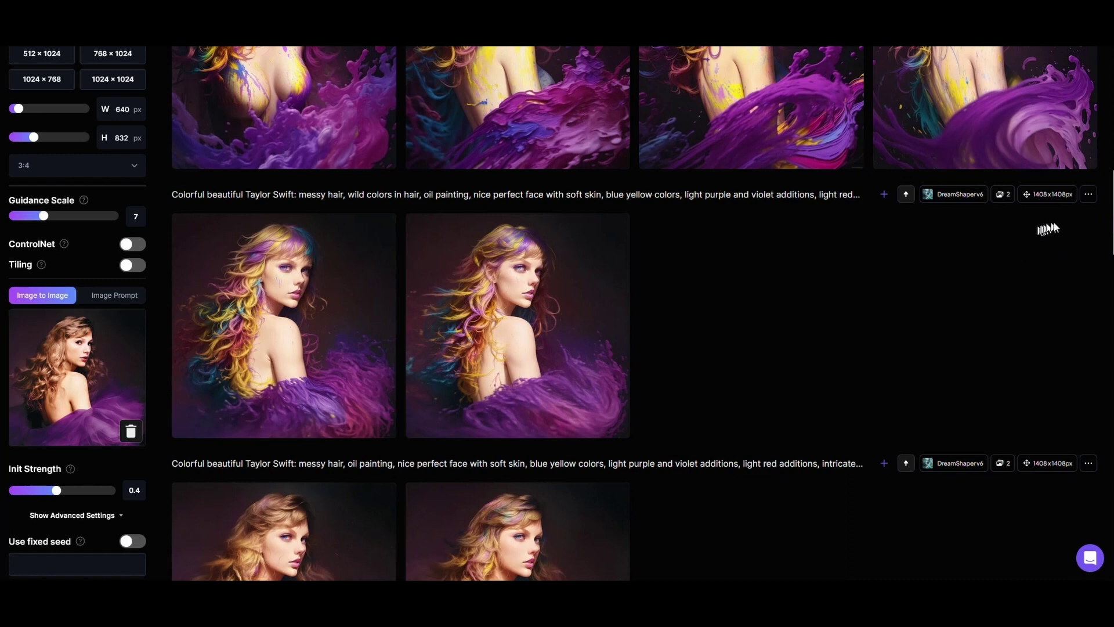
pyautogui.click(1089, 194)
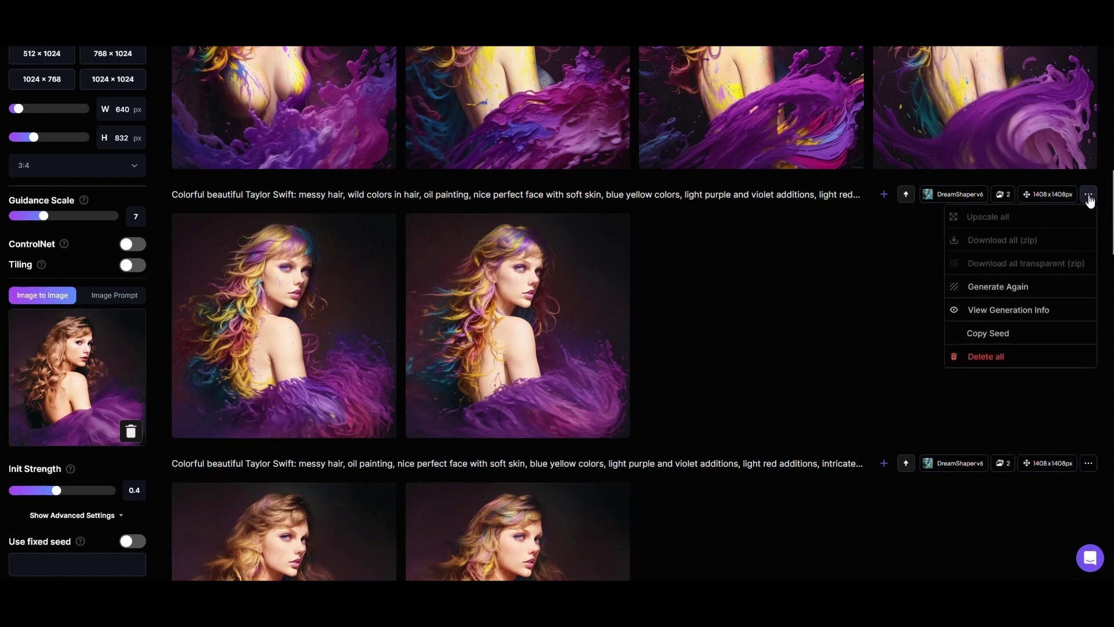
# Copy the seed of the wild-colors-in-hair generation and focus the empty seed field
pyautogui.click(999, 333)
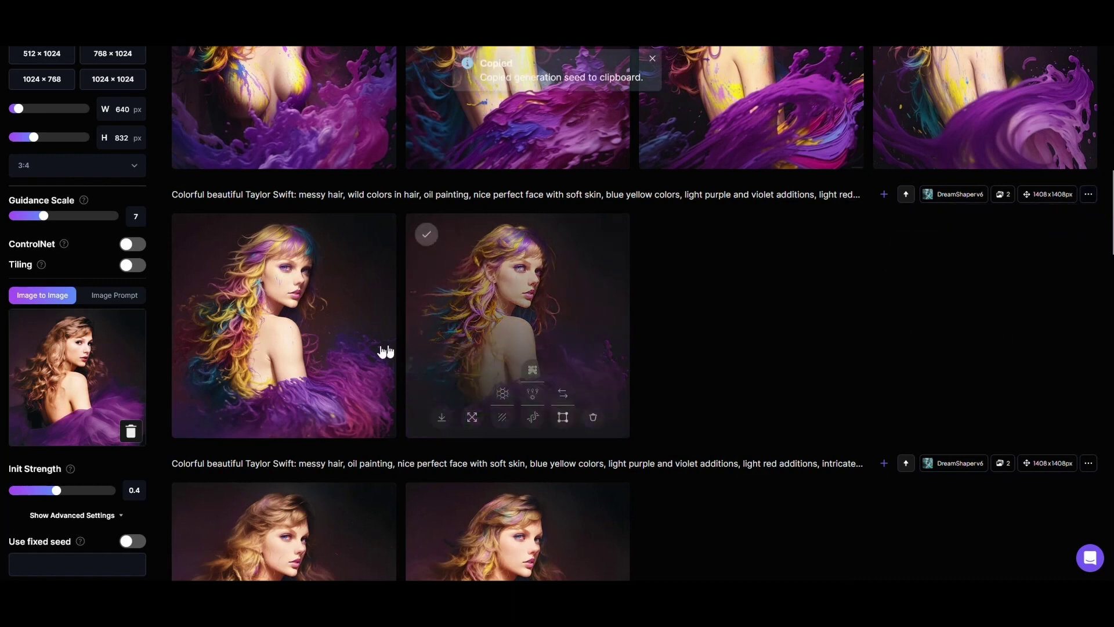
pyautogui.scroll(-5, 90, 369)
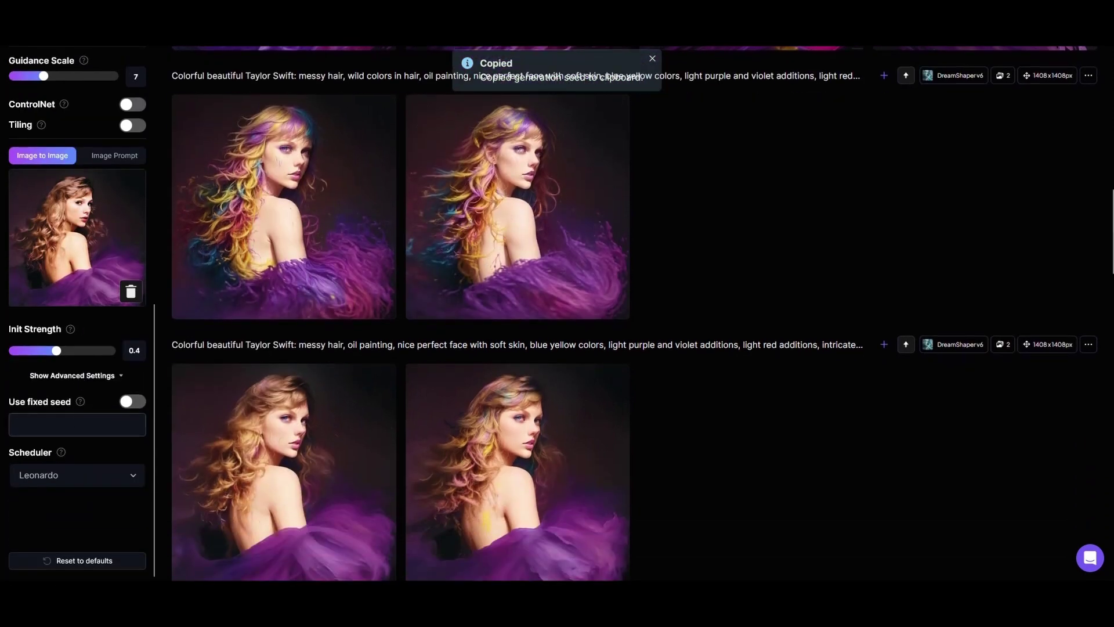
pyautogui.click(66, 427)
# Paste seed 559220736 into the seed field and enable Use fixed seed
pyautogui.rightClick(65, 434)
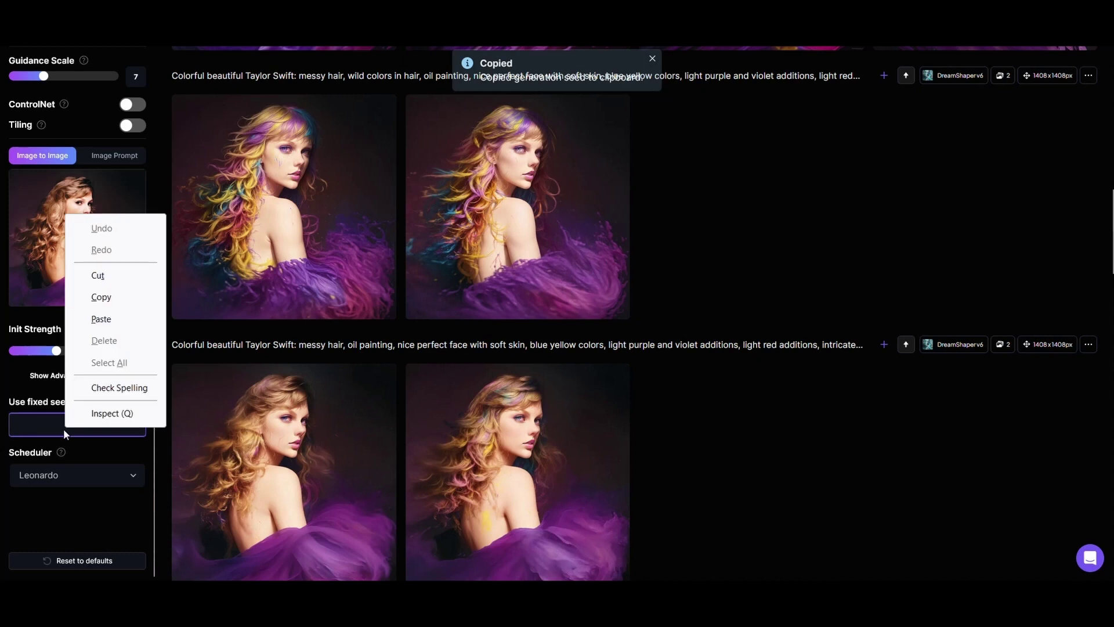
pyautogui.click(100, 319)
pyautogui.click(130, 400)
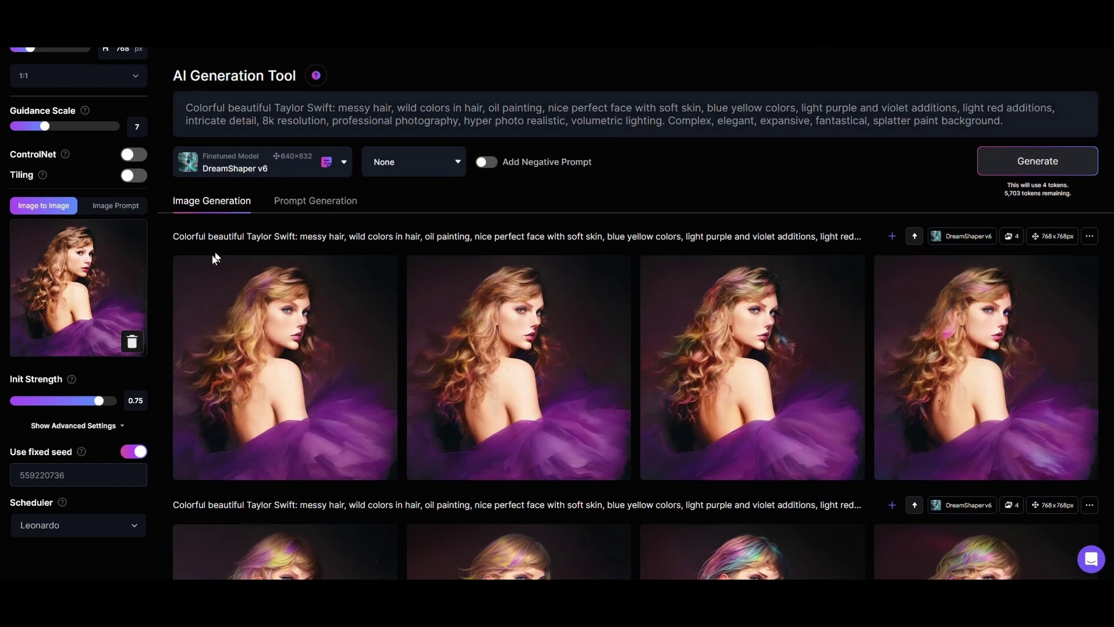
# Delete the reference photo and generate new portraits using only the fixed seed
pyautogui.click(133, 342)
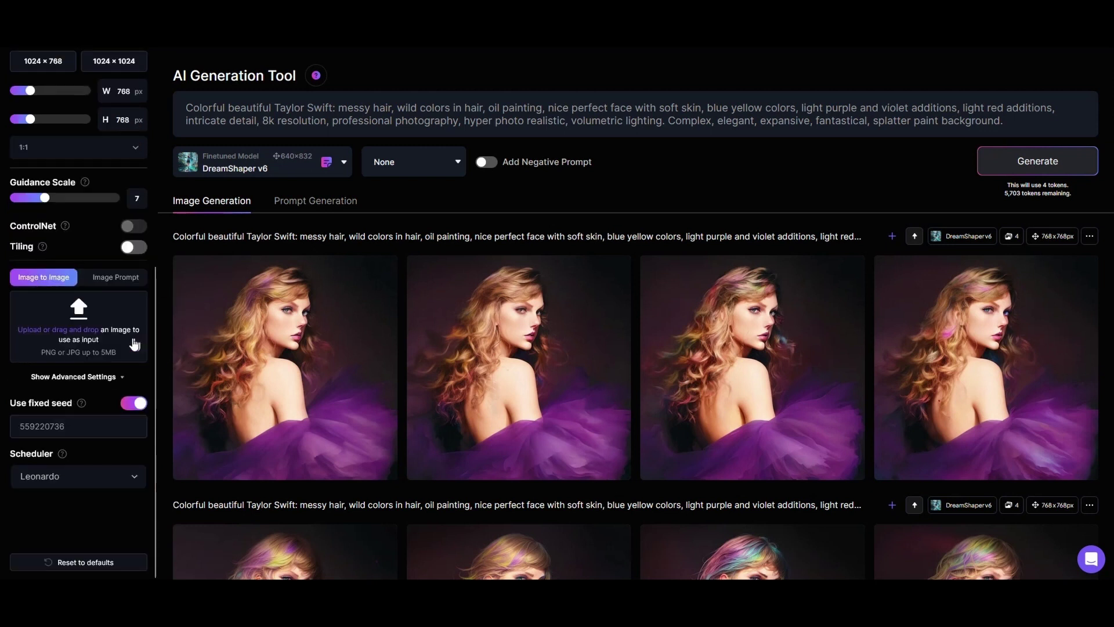
pyautogui.click(63, 428)
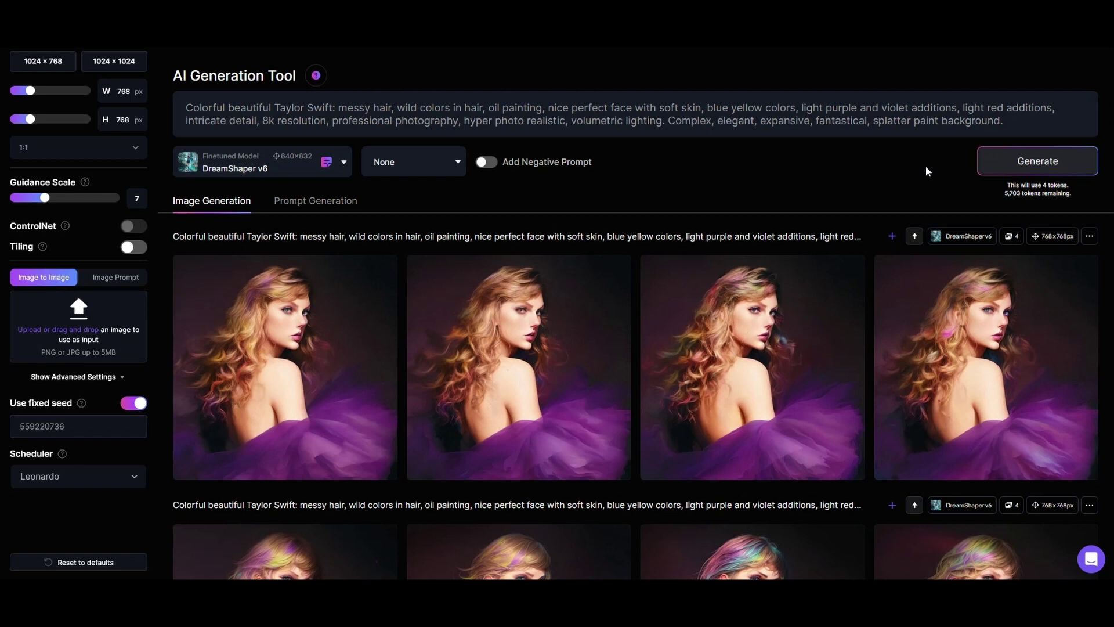
pyautogui.click(1038, 162)
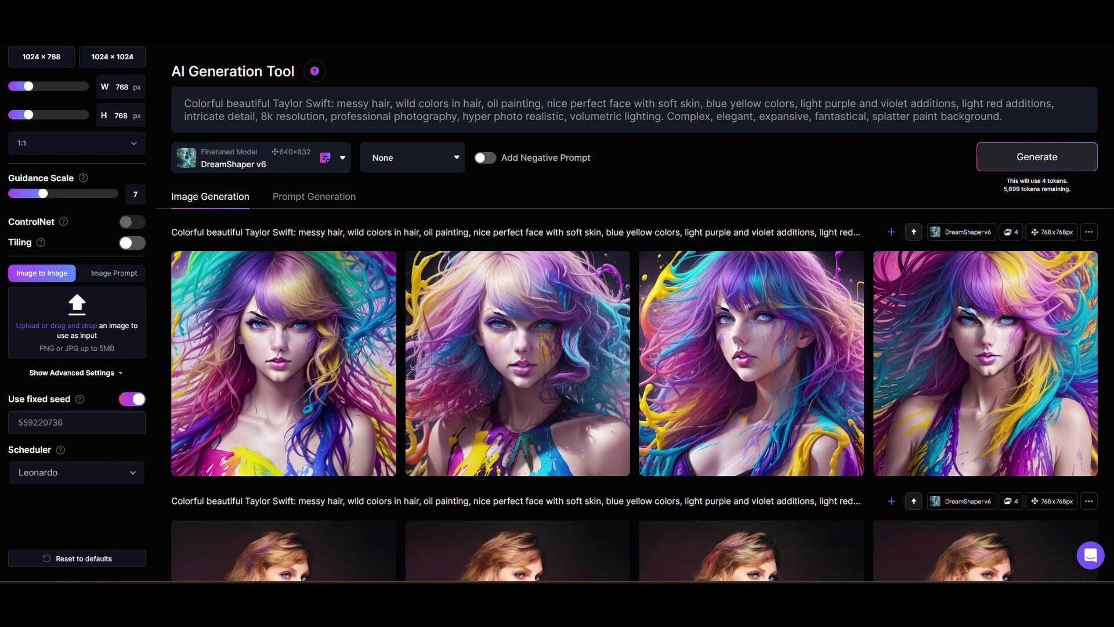
# Re-add the photo, enable ControlNet Pose to Image at weight 1, and generate 768×768 portraits
pyautogui.moveTo(1113, 363); pyautogui.dragTo(83, 349)
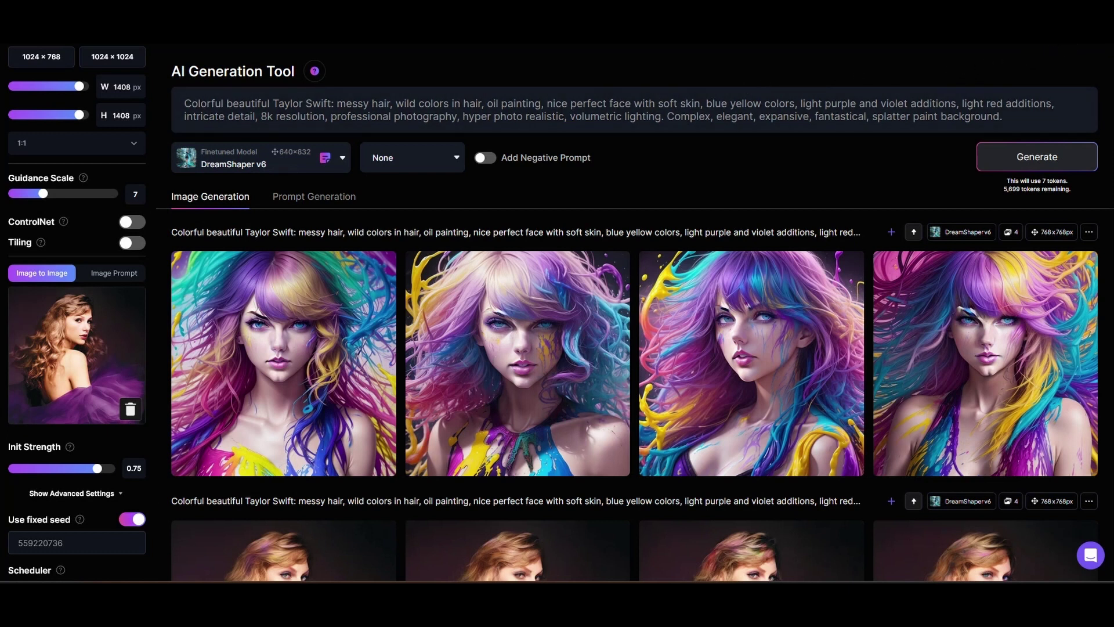
pyautogui.click(135, 224)
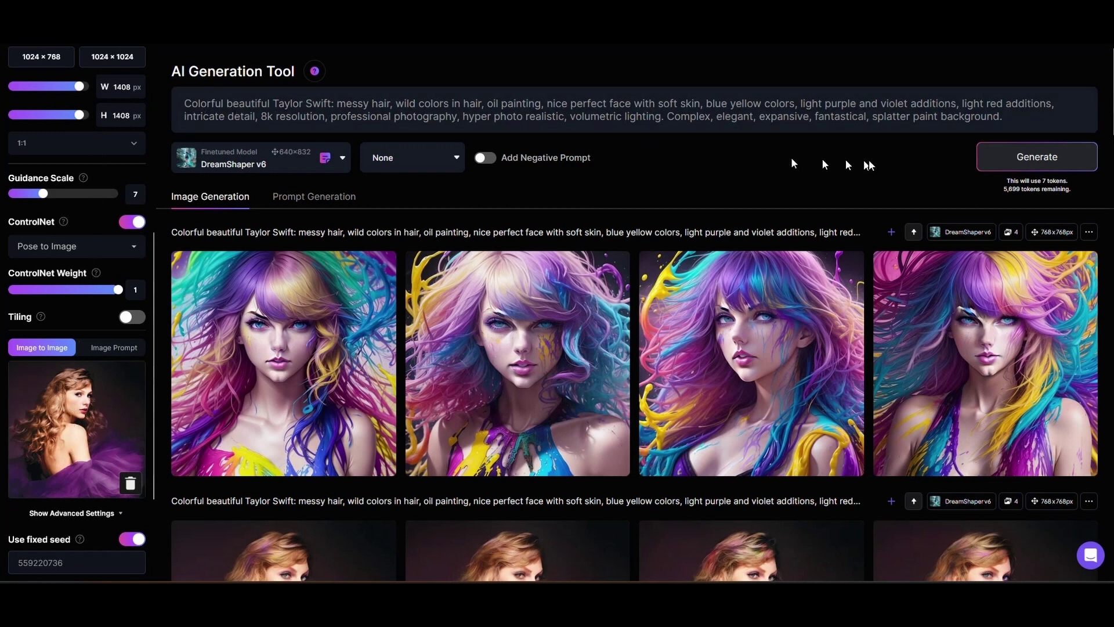
pyautogui.click(1033, 163)
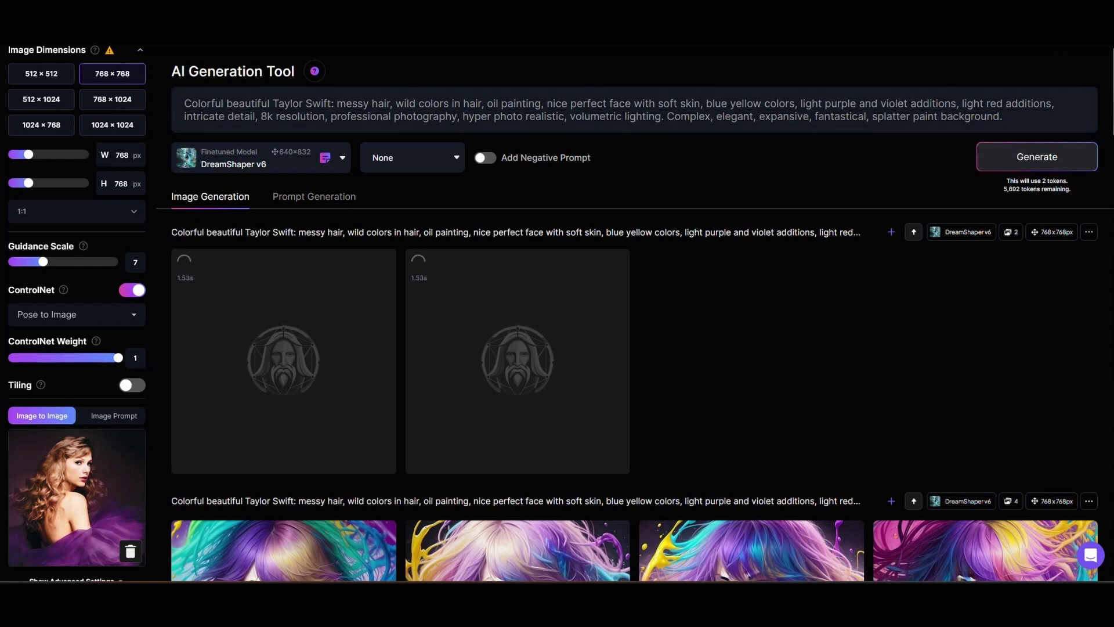